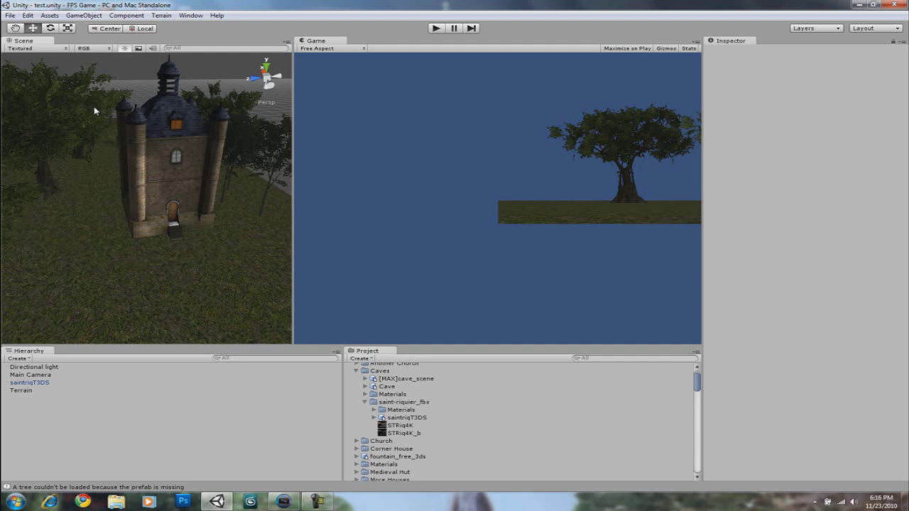
Orbit around the castle tower and select the Directional light to show it in the Inspector.
mouse_move(151, 160)
alt+mouse_down()
mouse_move(138, 137)
mouse_move(154, 146)
mouse_move(121, 146)
mouse_move(159, 152)
mouse_move(149, 147)
mouse_move(128, 162)
mouse_move(153, 144)
alt+mouse_up()
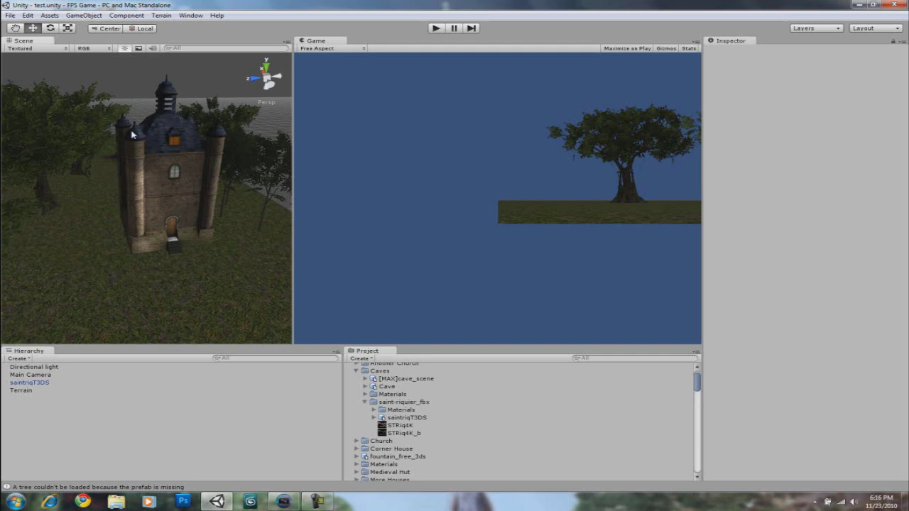
mouse_move(131, 134)
alt+mouse_down()
mouse_move(114, 148)
mouse_move(128, 141)
alt+mouse_up()
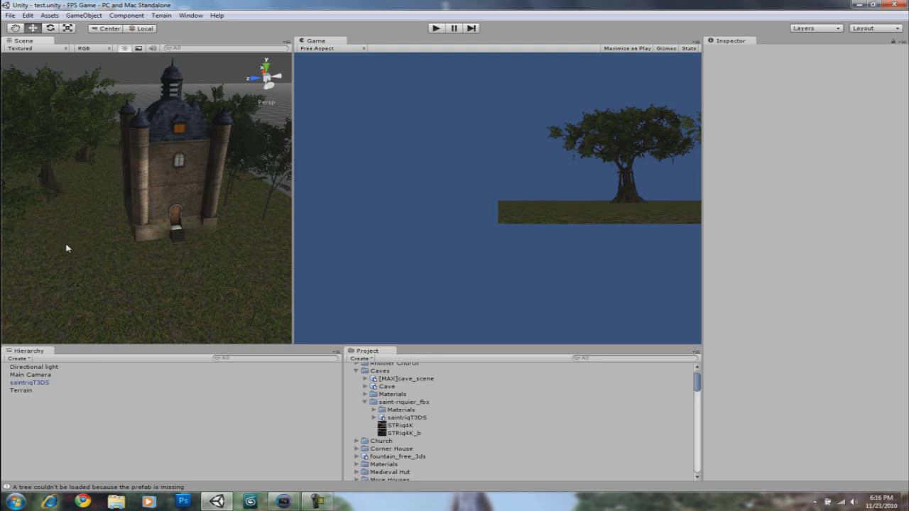
alt+drag(66, 248, 259, 178)
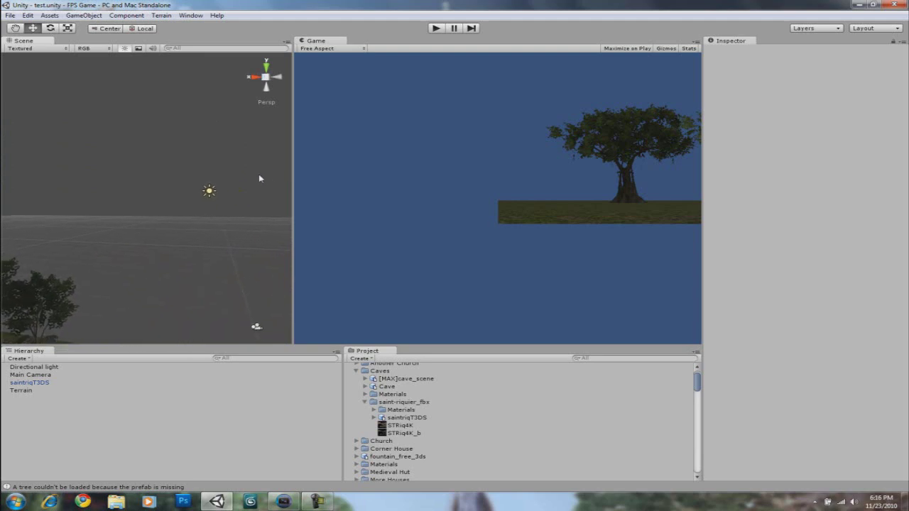
click(208, 191)
alt+drag(136, 212, 76, 225)
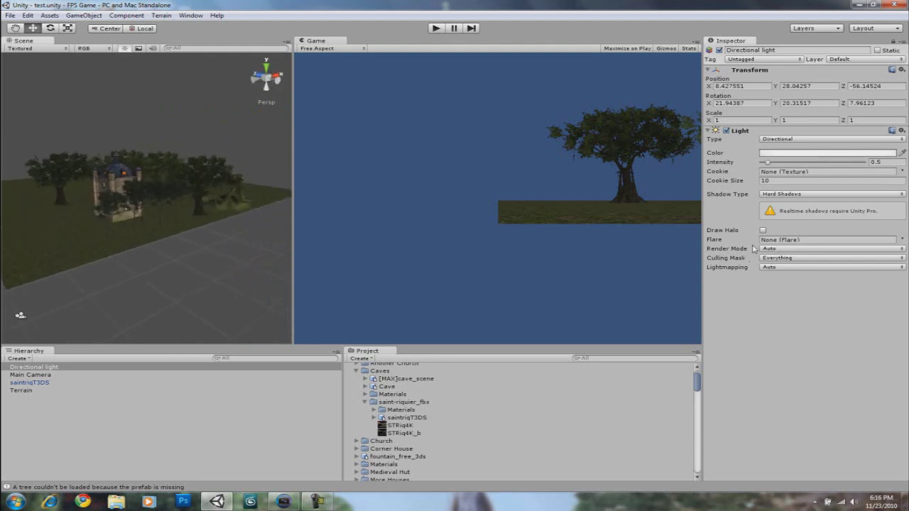
Frame the castle building, select the terrain, and bring up the Lightmapping window.
click(98, 189)
key(f)
alt+drag(163, 206, 284, 228)
click(203, 279)
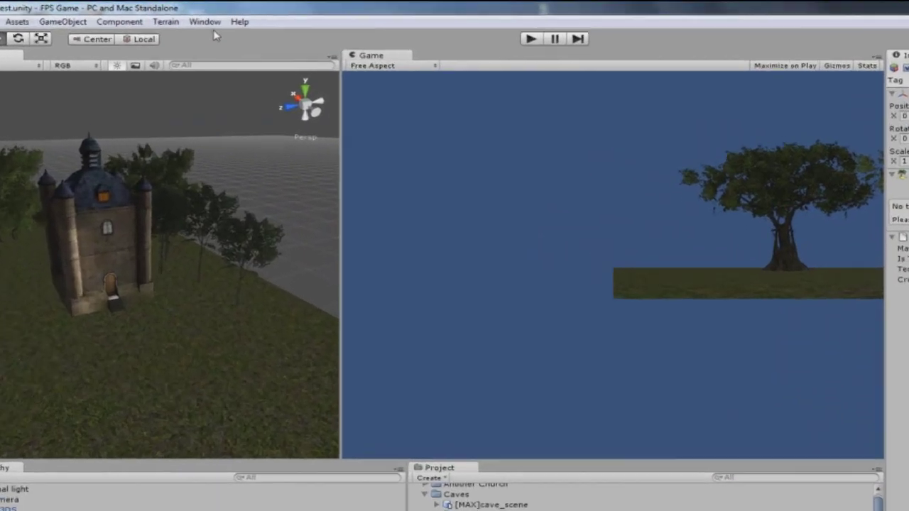
click(191, 16)
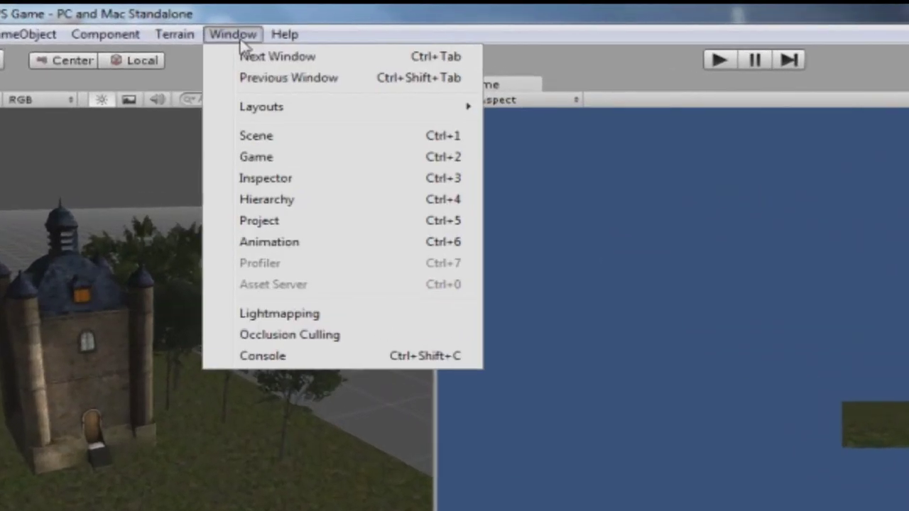
click(301, 321)
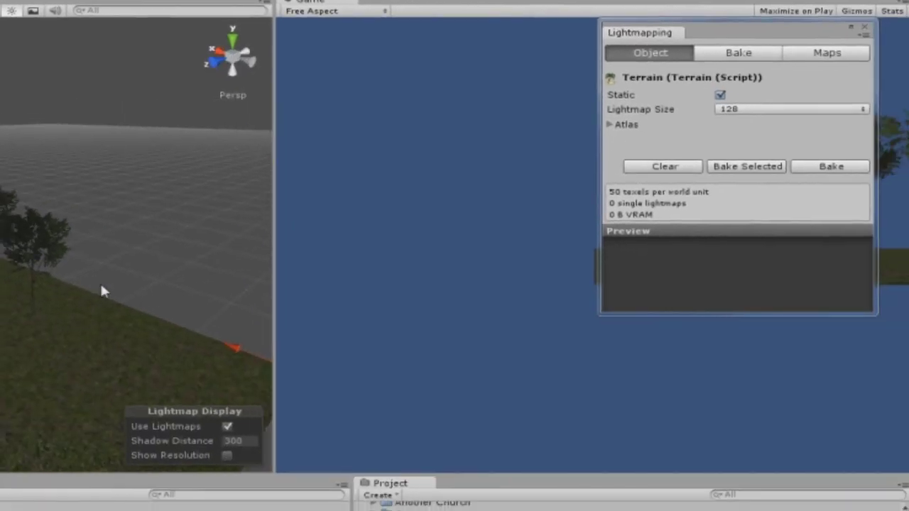
Select the Directional light and set its Baked Shadows to On with hard shadows.
alt+drag(100, 281, 172, 233)
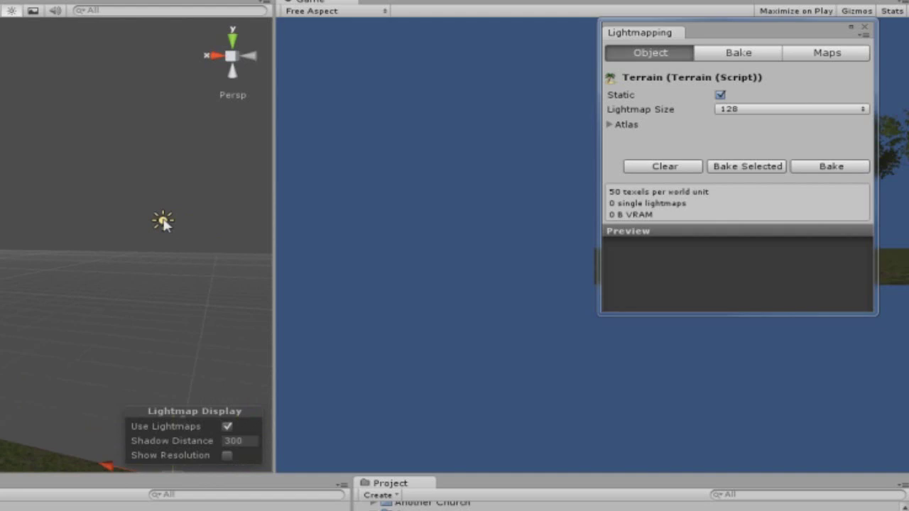
click(162, 221)
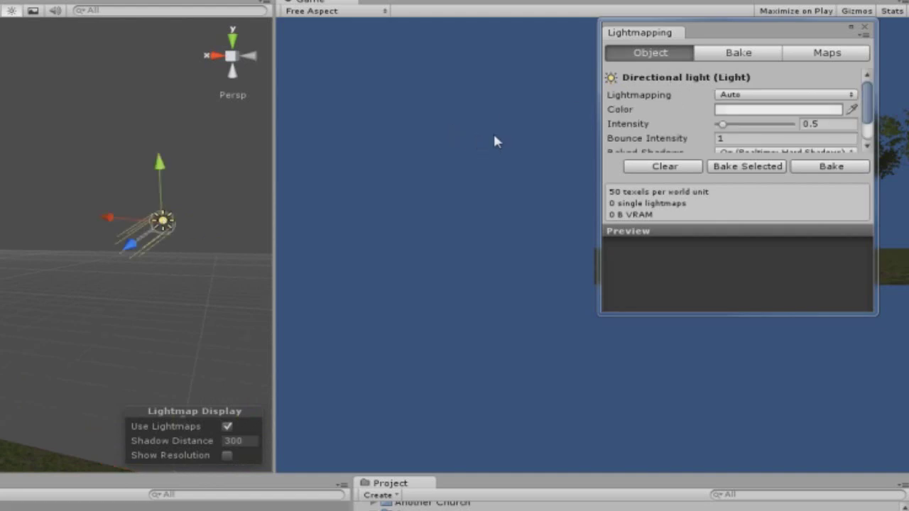
scroll(687, 142, down, 1)
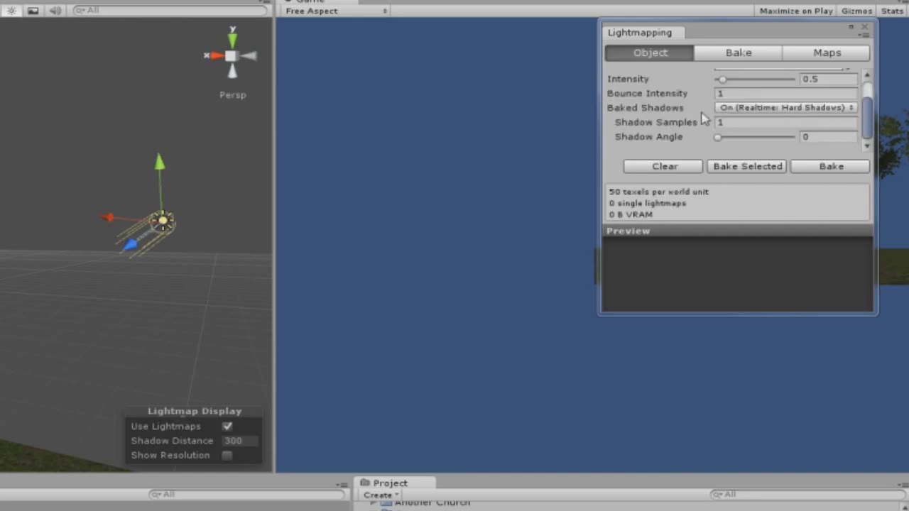
click(724, 107)
click(727, 112)
click(725, 136)
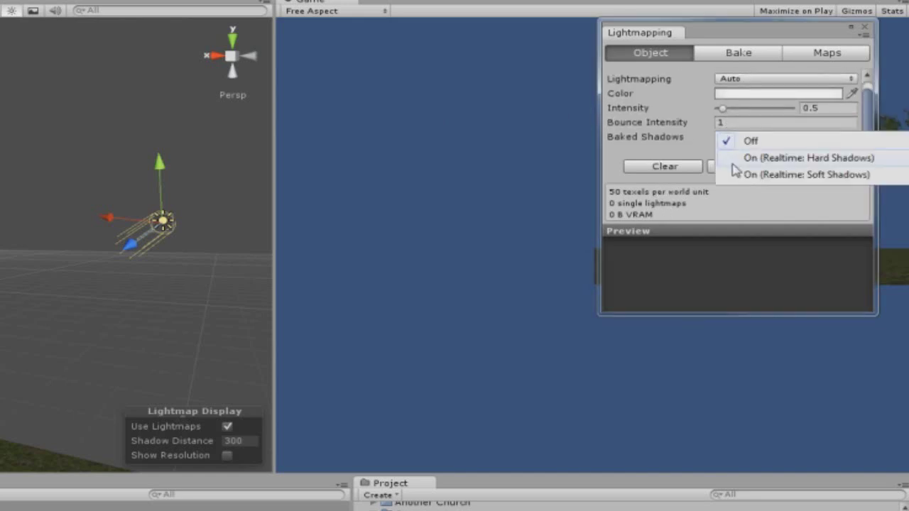
click(732, 160)
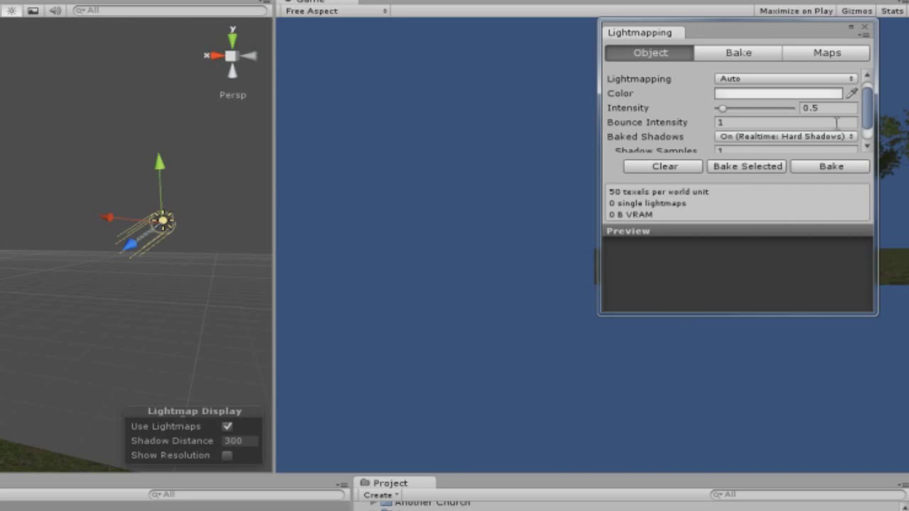
Review the Lightmapping Bake and Maps settings, then return to the Object settings.
mouse_move(867, 118)
mouse_down()
mouse_move(868, 133)
mouse_move(868, 114)
mouse_up()
click(750, 55)
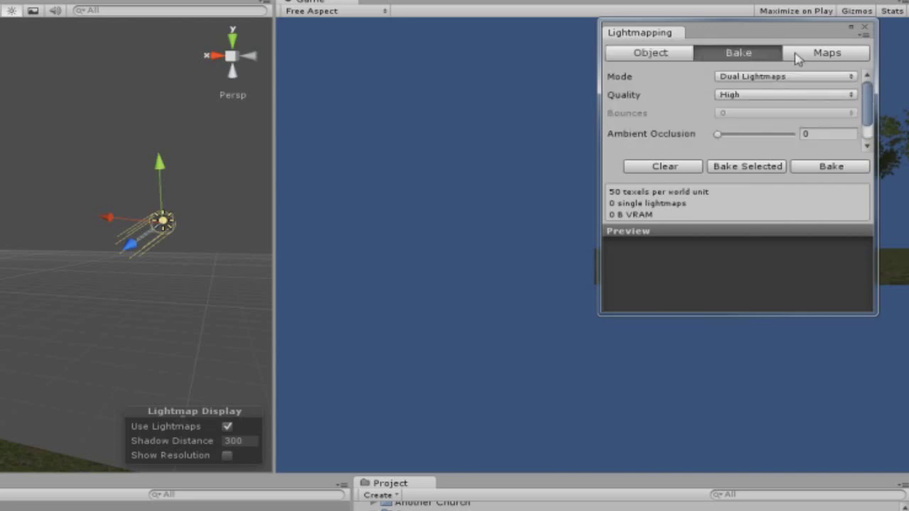
click(801, 56)
click(747, 55)
click(657, 56)
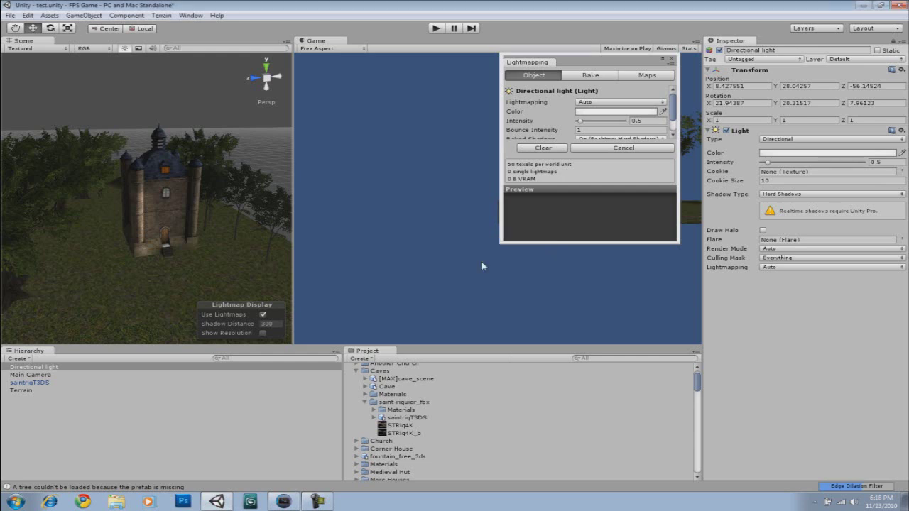
Orbit and zoom around the tower to inspect the freshly baked shadows.
alt+drag(210, 217, 158, 222)
scroll(177, 223, up, 5)
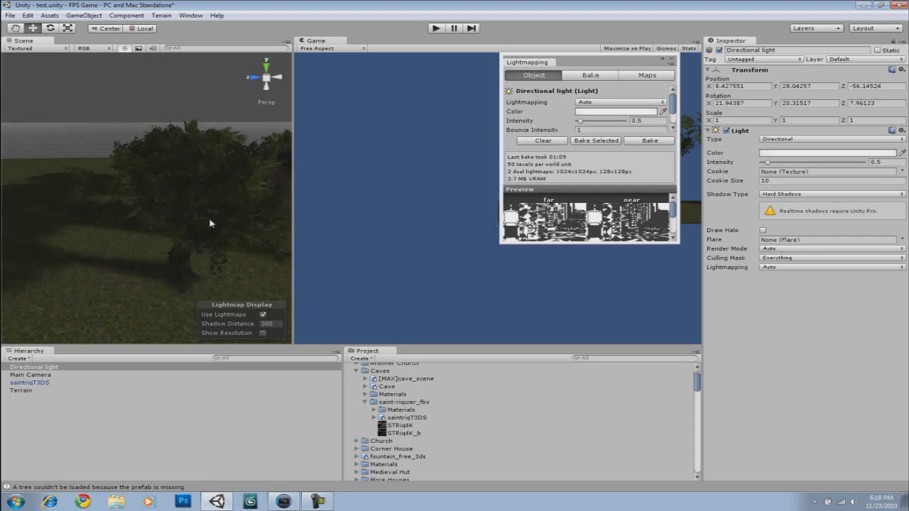
scroll(209, 225, up, 3)
scroll(198, 230, down, 8)
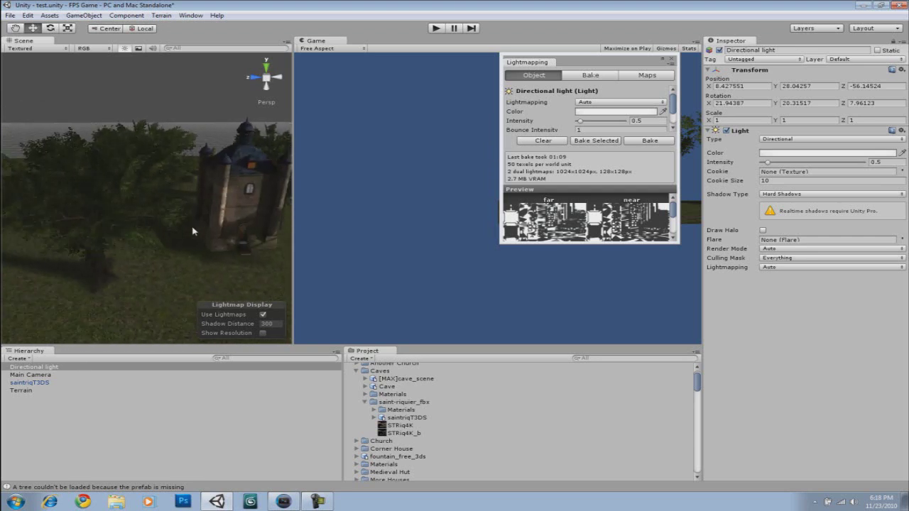
scroll(191, 232, up, 3)
scroll(177, 252, down, 3)
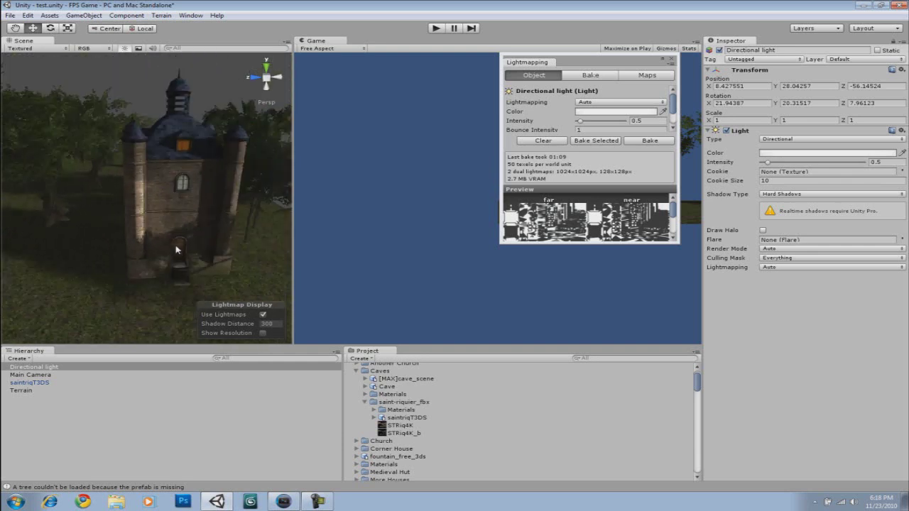
scroll(178, 249, up, 5)
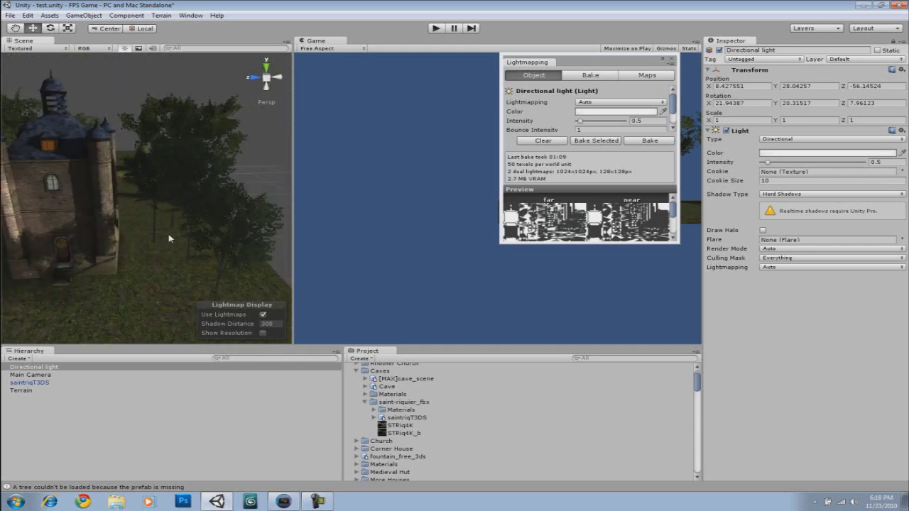
Select the castle tower and the Terrain, then orbit closer to examine the tree and tower shadows.
alt+drag(134, 229, 120, 217)
click(160, 206)
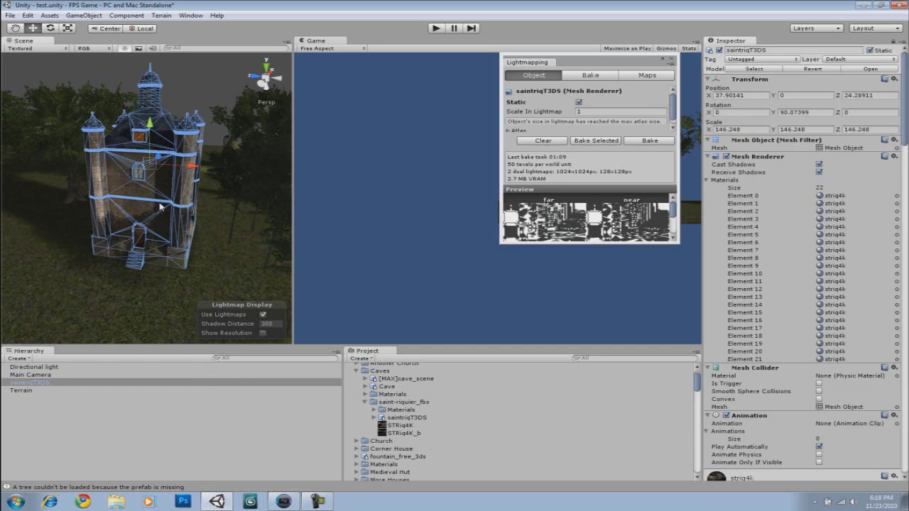
click(206, 276)
alt+drag(204, 275, 172, 246)
scroll(158, 250, down, 10)
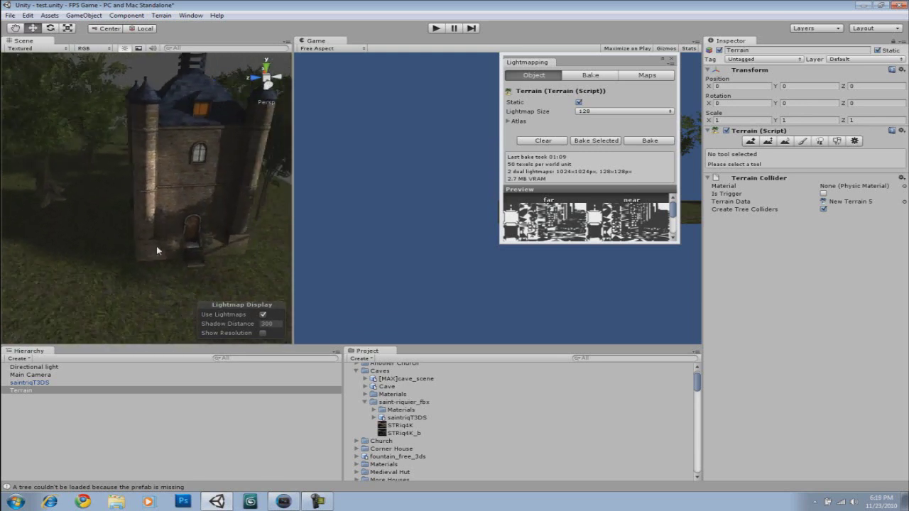
scroll(156, 245, down, 3)
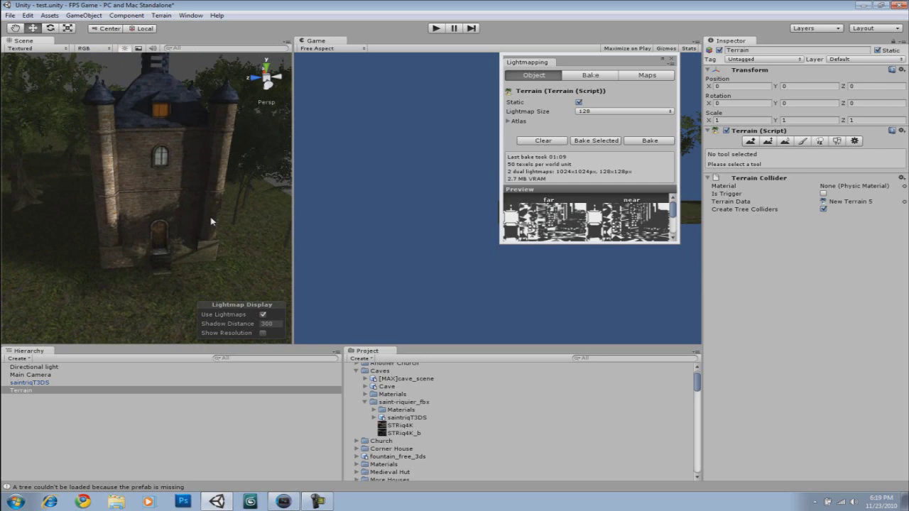
Tick Generate Lightmap UVs in the saintriqT3DS FBXImporter settings and apply.
click(199, 151)
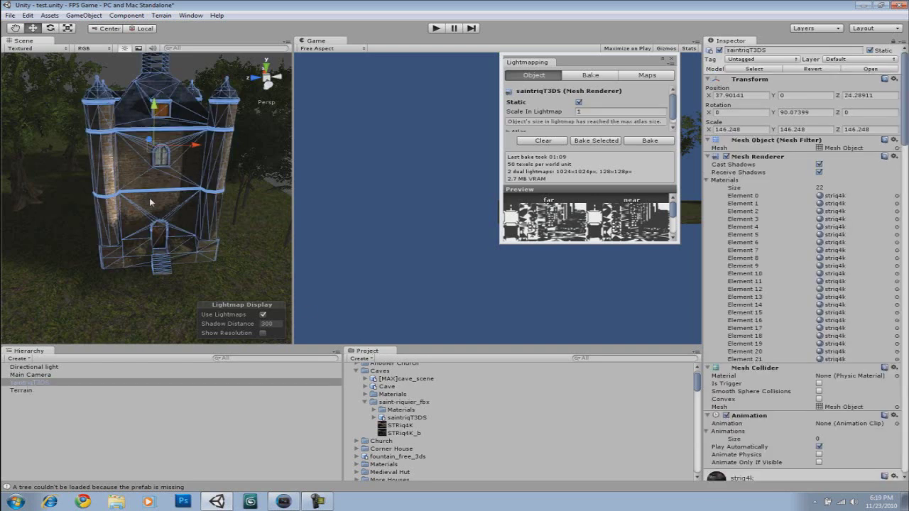
click(414, 419)
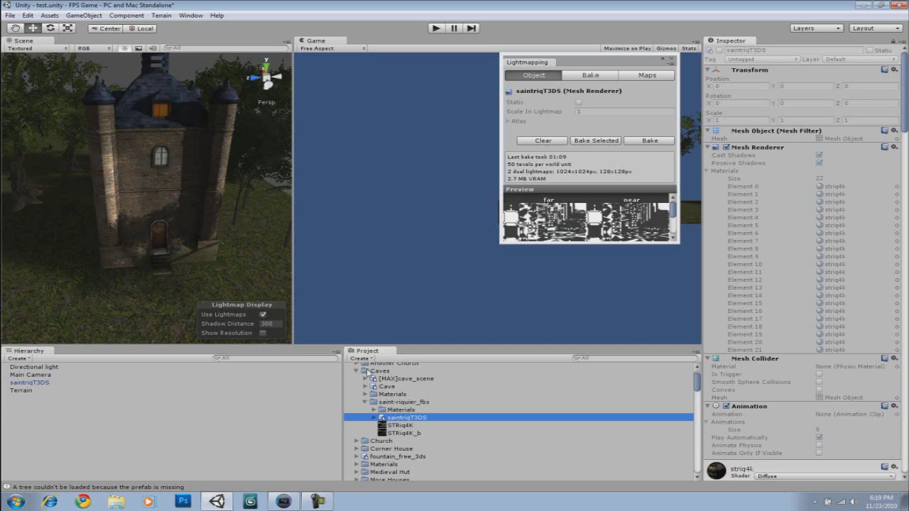
scroll(892, 152, down, 5)
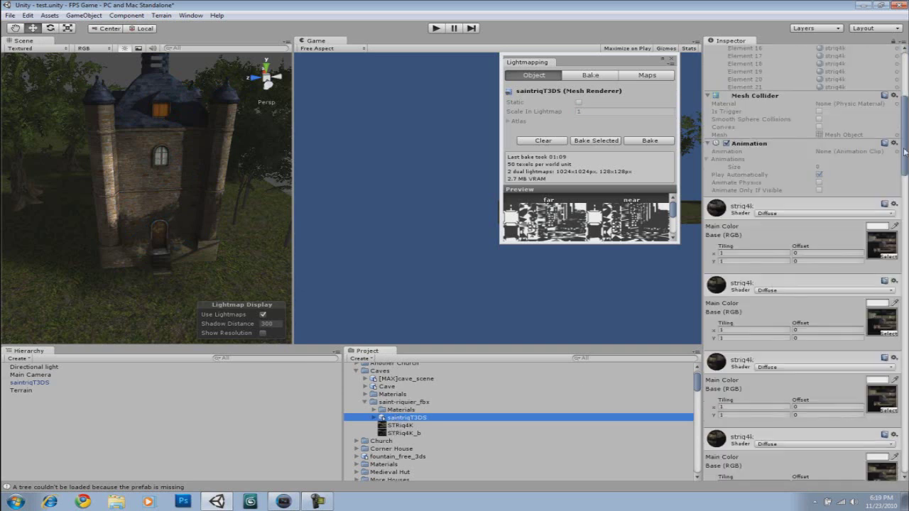
scroll(897, 273, down, 10)
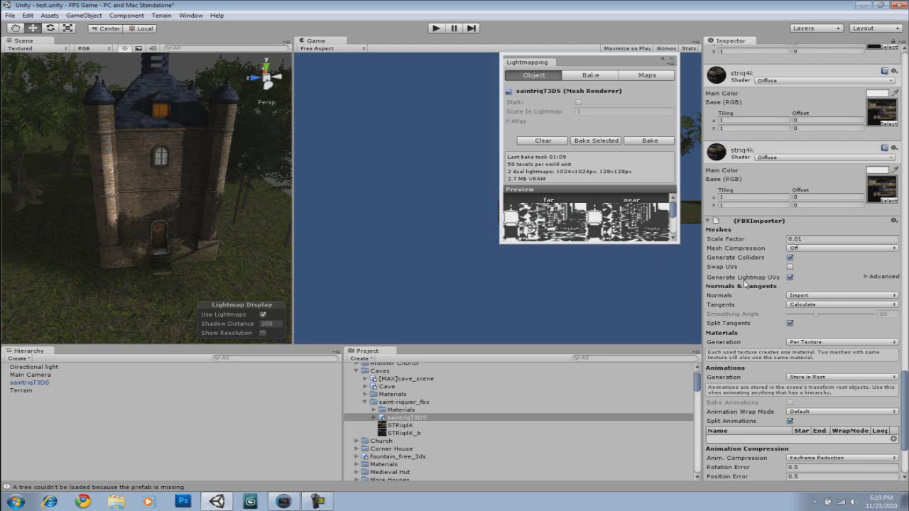
scroll(797, 272, up, 5)
scroll(798, 272, down, 5)
drag(904, 447, 905, 469)
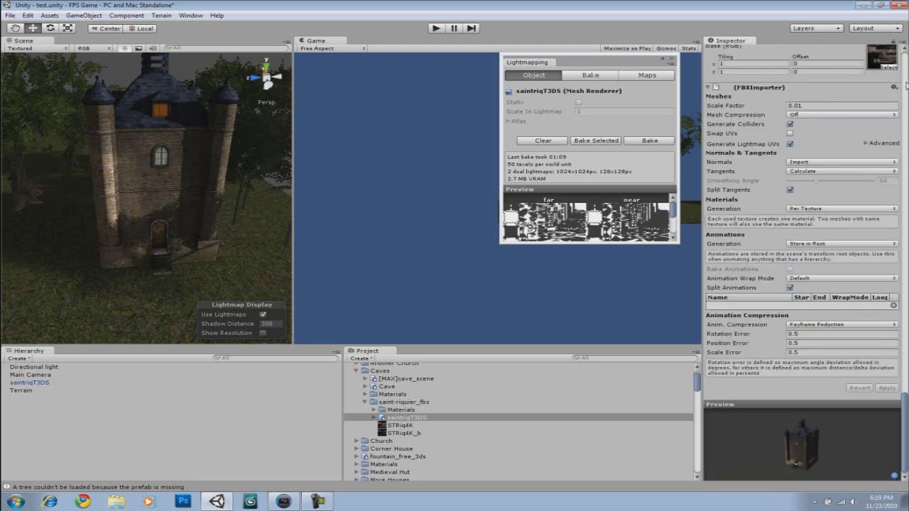
click(903, 74)
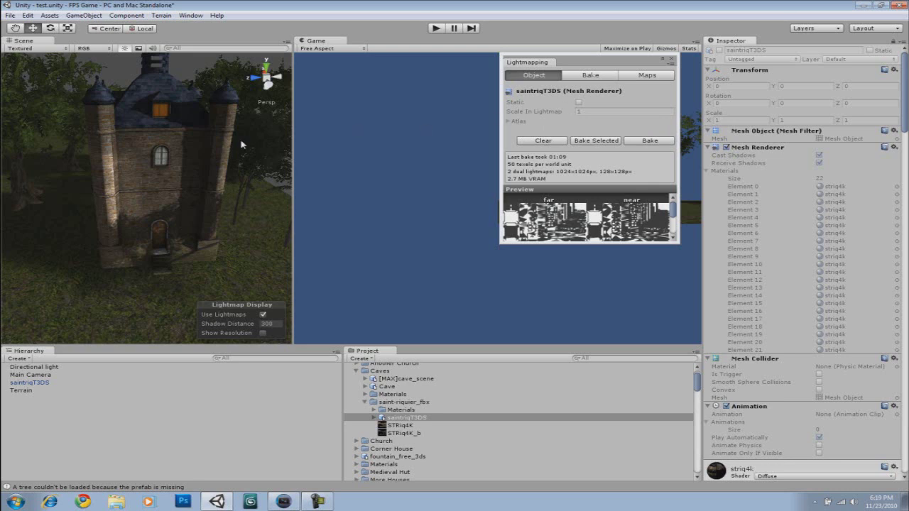
click(111, 213)
click(148, 228)
scroll(149, 227, up, 3)
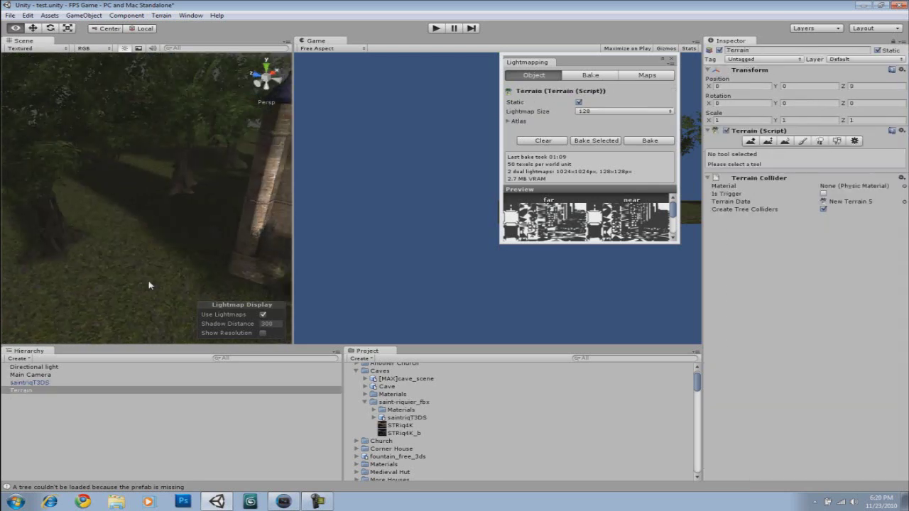
alt+drag(147, 285, 143, 247)
scroll(142, 247, up, 5)
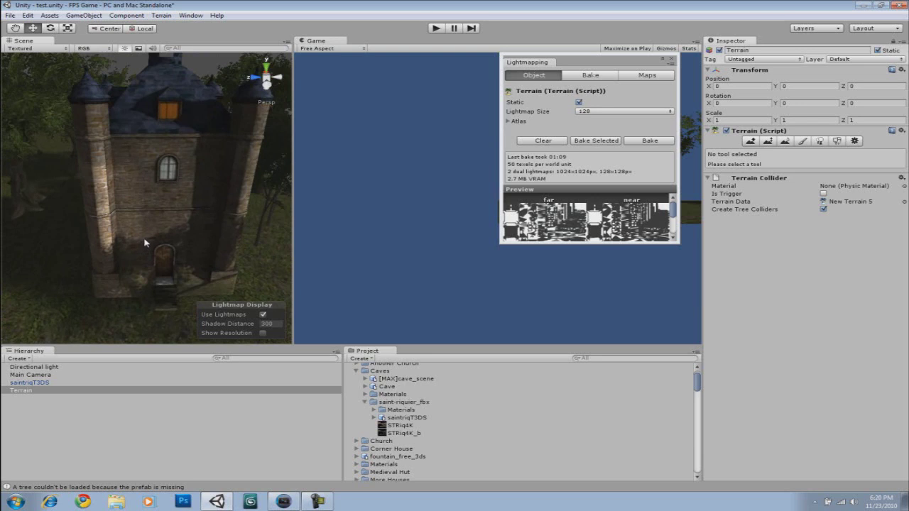
scroll(145, 243, down, 5)
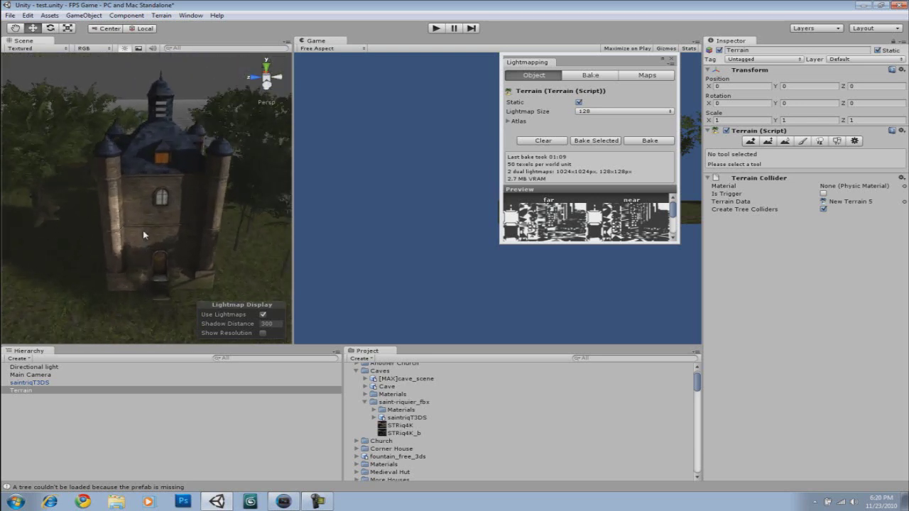